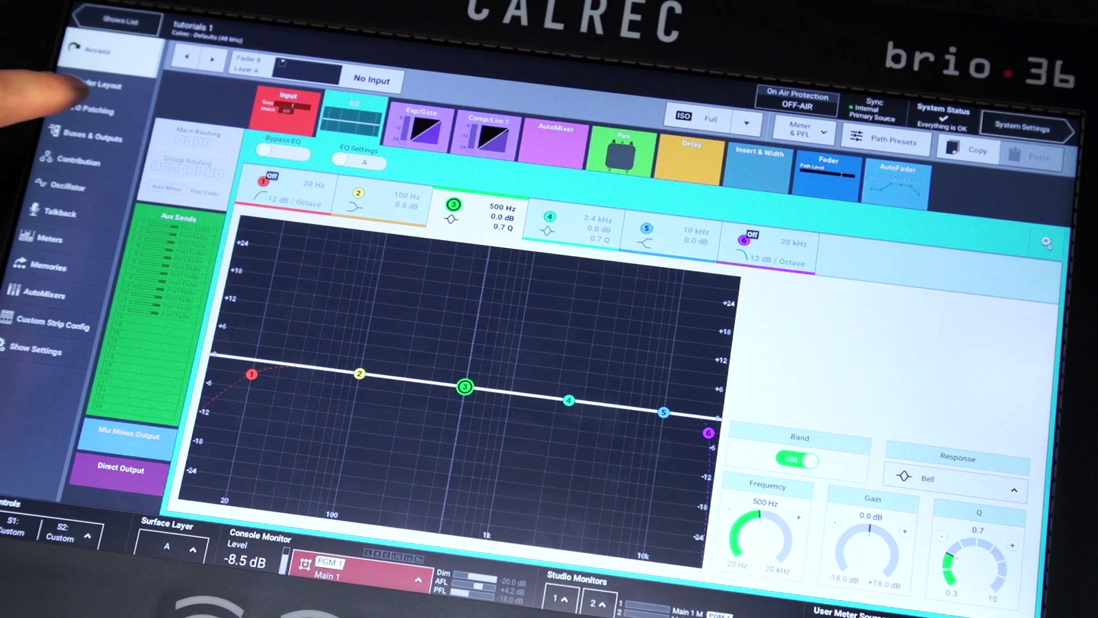
On the I/O Patching screen, list I/O Boxes > Brio 36 (434) inputs as patch sources
{"action": "left_click", "coordinate": [87, 110]}
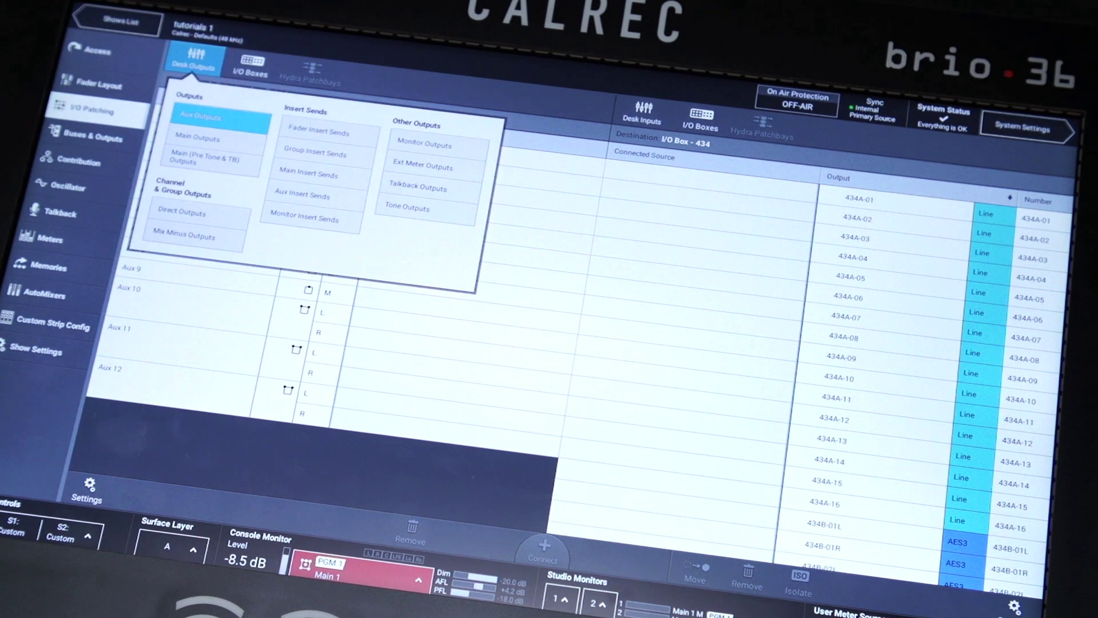
{"action": "left_click", "coordinate": [251, 64]}
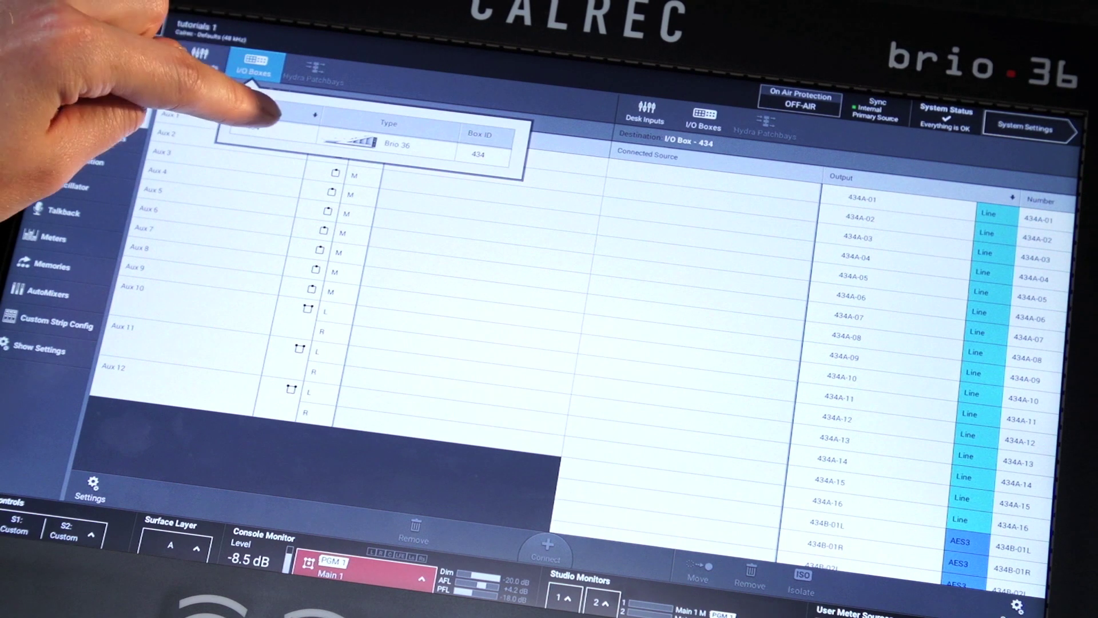
{"action": "left_click", "coordinate": [283, 142]}
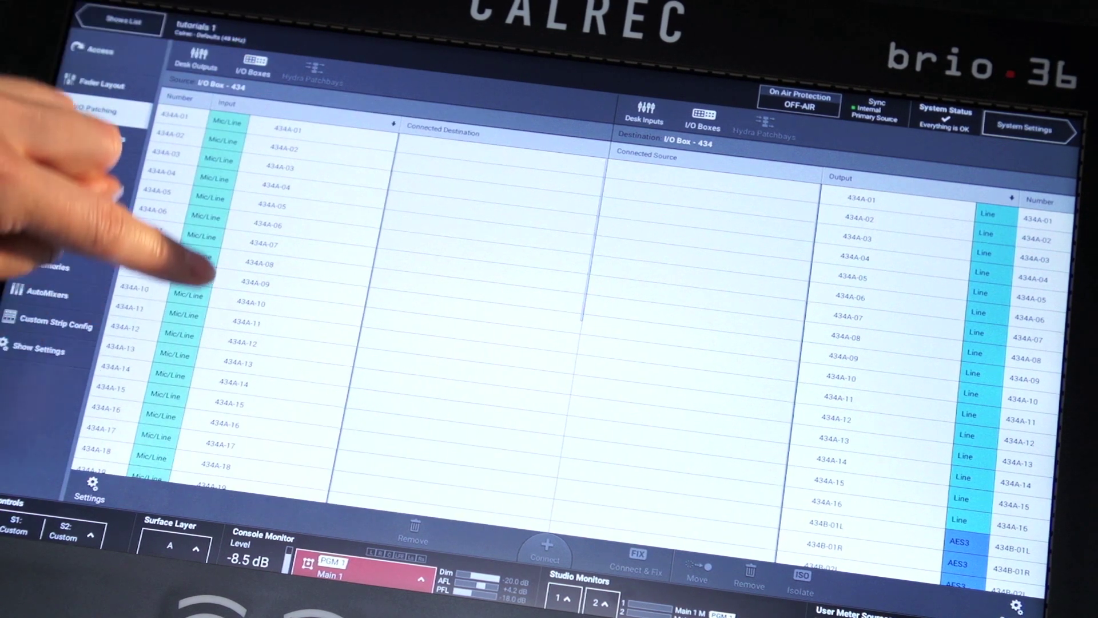
{"action": "scroll", "coordinate": [214, 215], "scroll_direction": "up", "scroll_amount": 5}
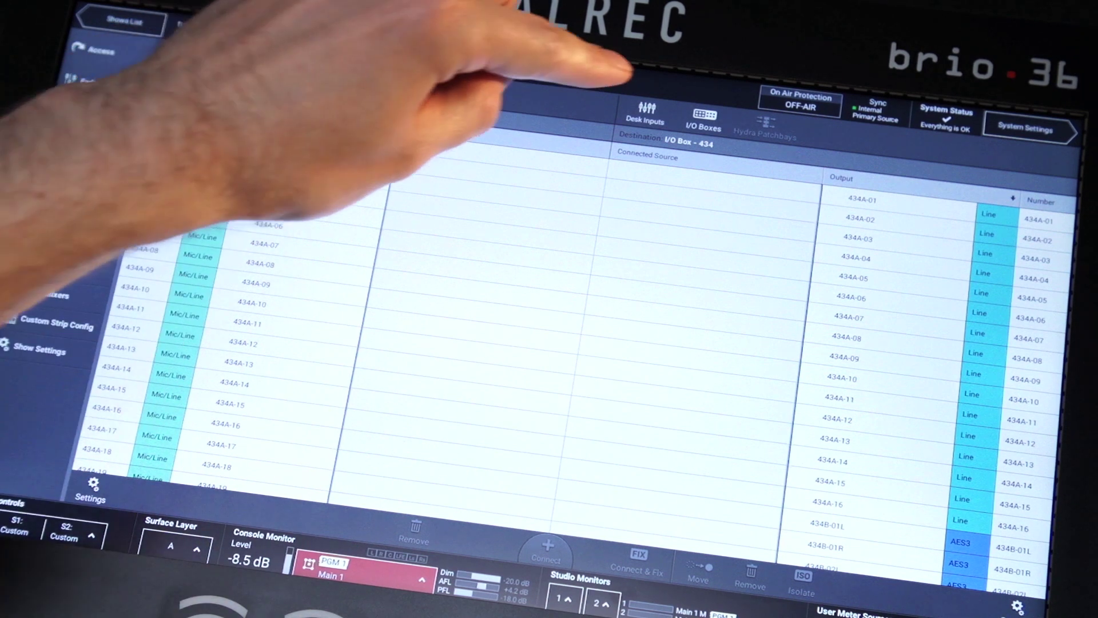
Show Desk Inputs > Channel Inputs 1 faders as the patch destinations
{"action": "left_click", "coordinate": [645, 113]}
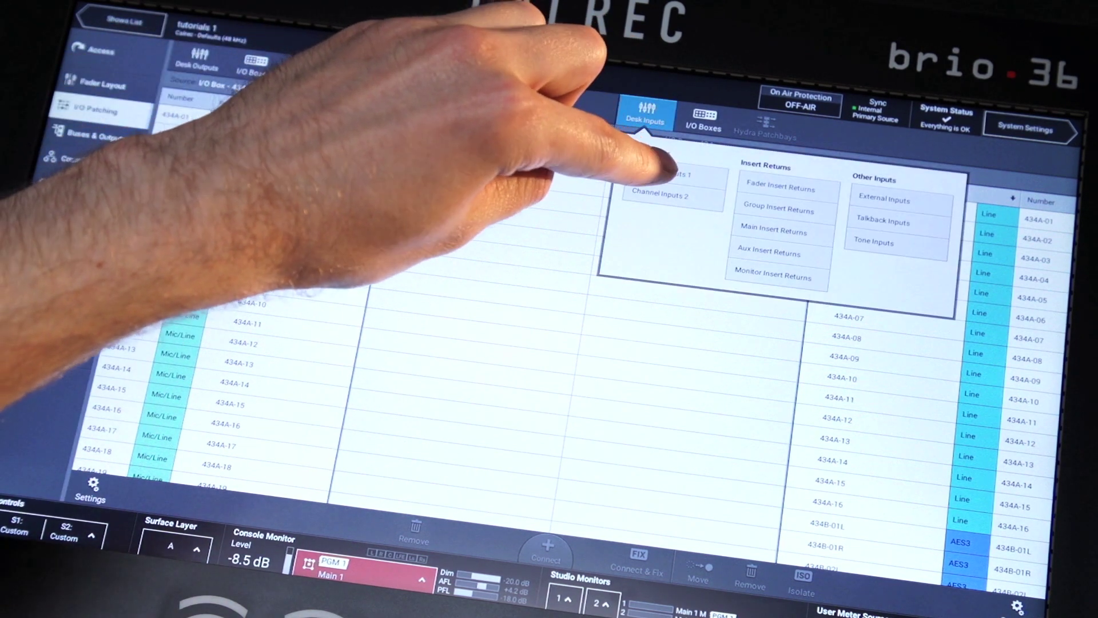
{"action": "left_click", "coordinate": [662, 172]}
{"action": "left_click", "coordinate": [704, 118]}
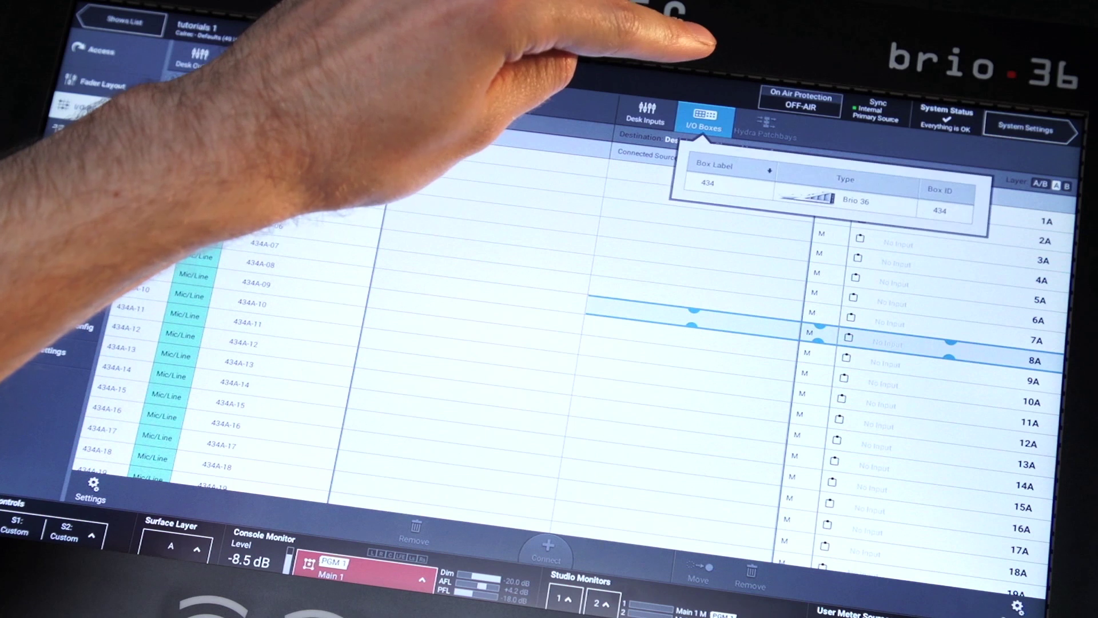
Connect 434A-01 to fader 5A, then extend the consecutive patch through 434A-15 to fader 19A
{"action": "left_click", "coordinate": [600, 172]}
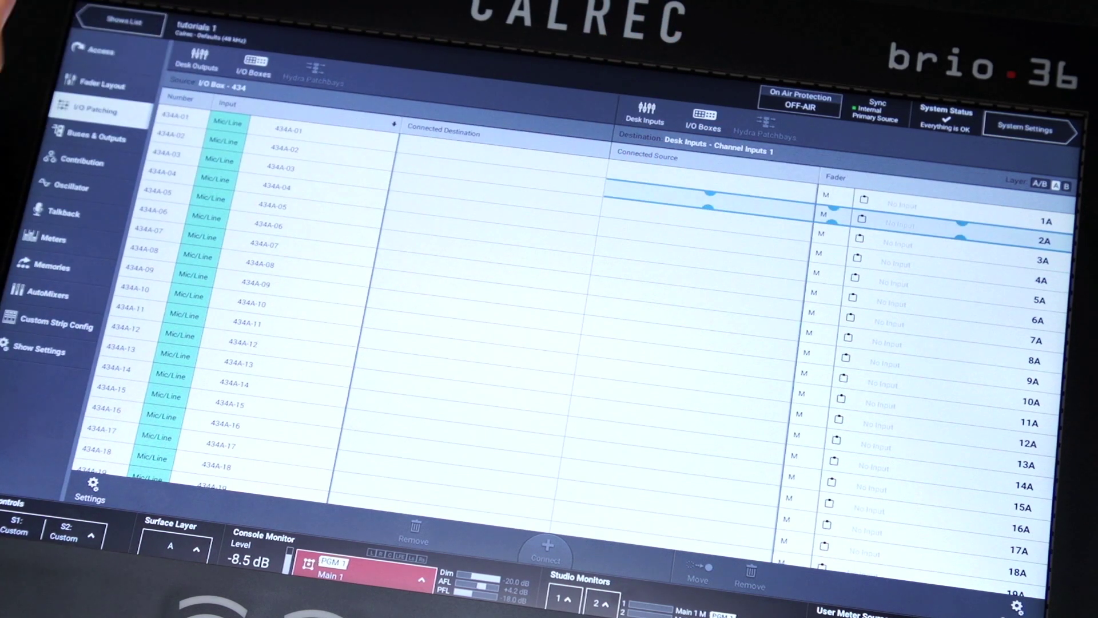
{"action": "left_click", "coordinate": [283, 128]}
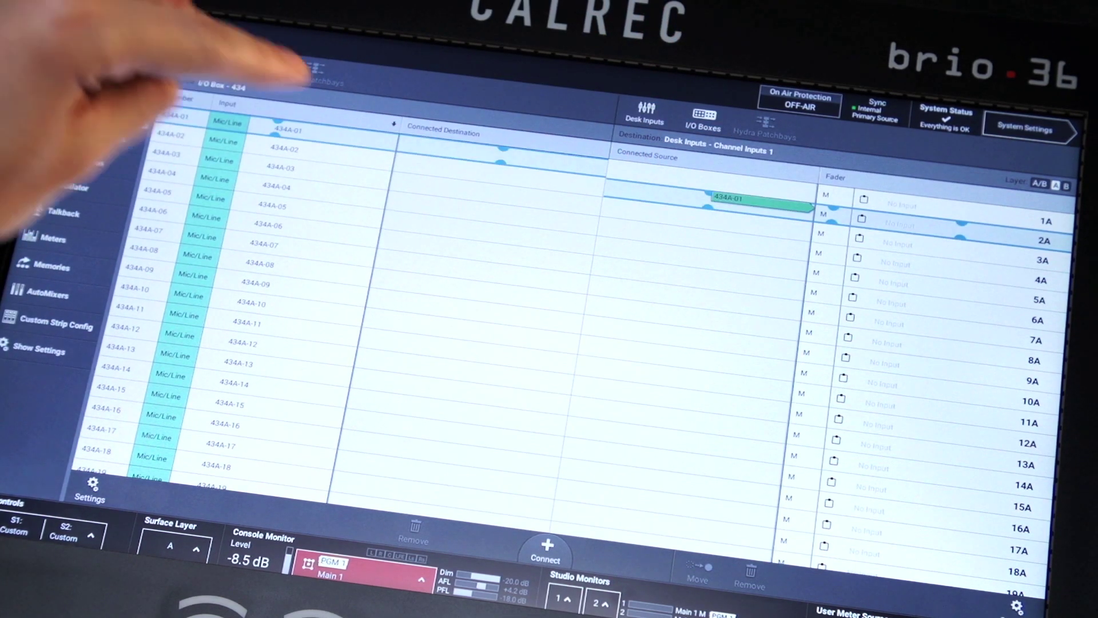
{"action": "left_click", "coordinate": [712, 199]}
{"action": "left_click_drag", "start_coordinate": [730, 199], "coordinate": [721, 256]}
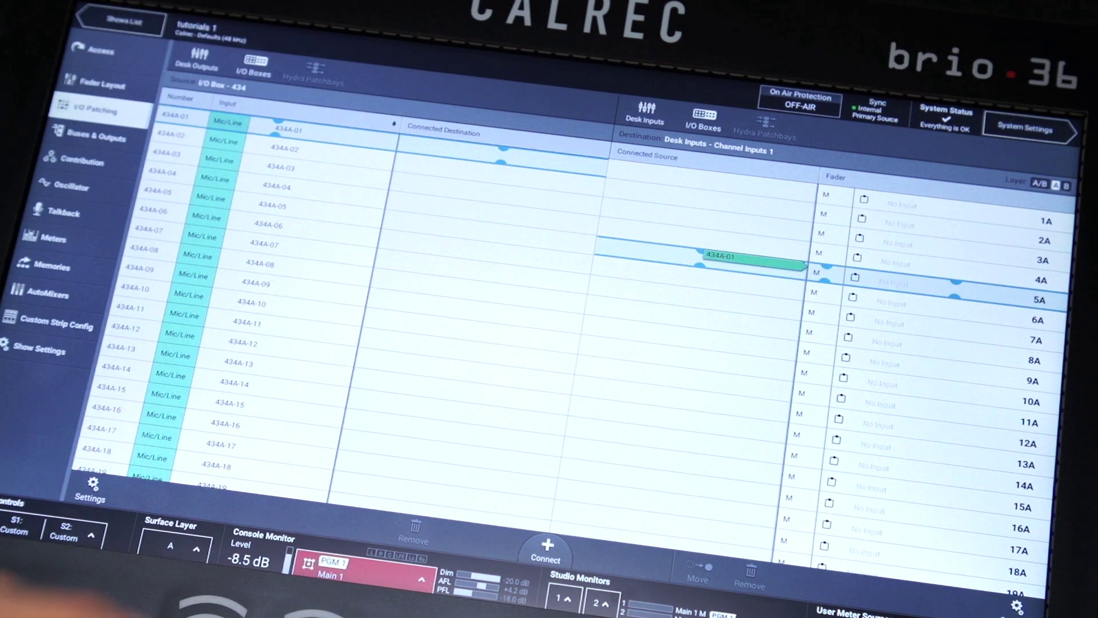
{"action": "left_click", "coordinate": [548, 550]}
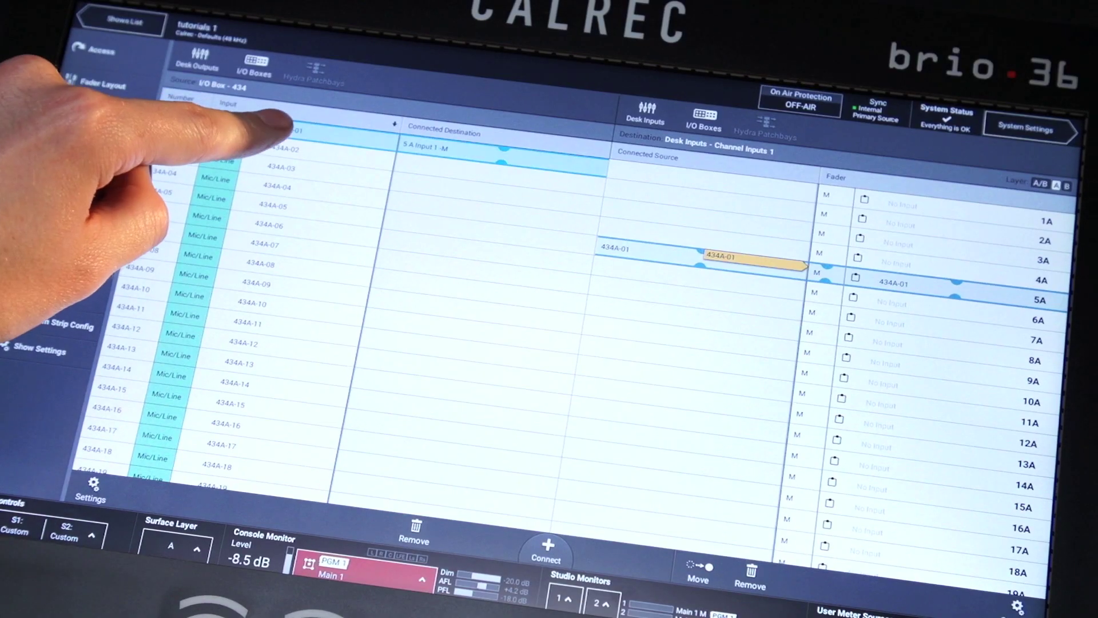
{"action": "left_click_drag", "start_coordinate": [284, 148], "coordinate": [231, 404]}
{"action": "left_click", "coordinate": [548, 549]}
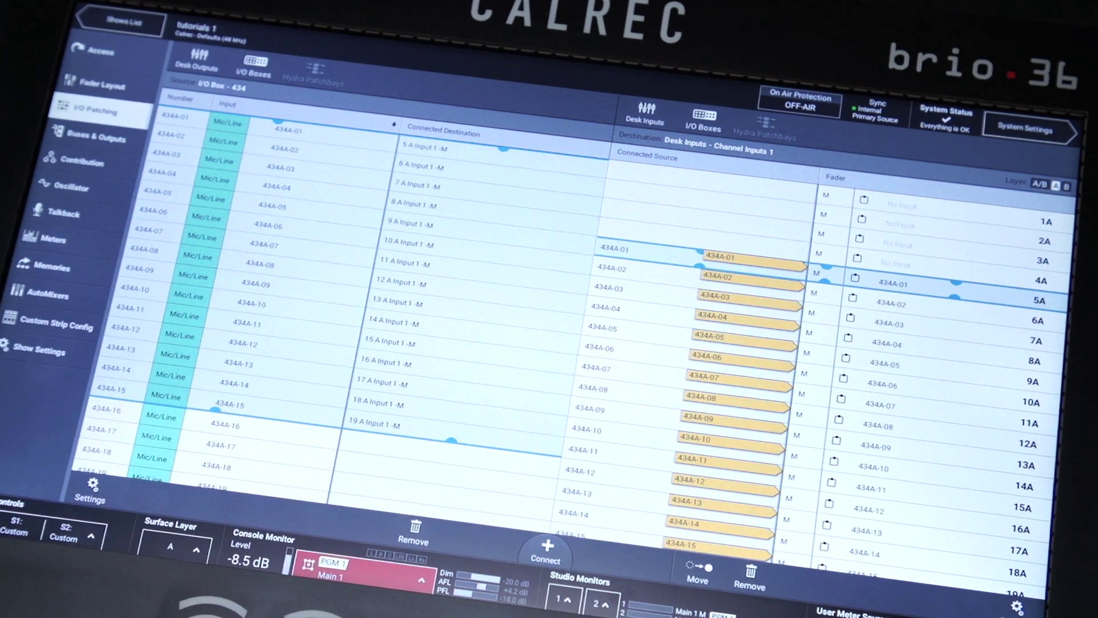